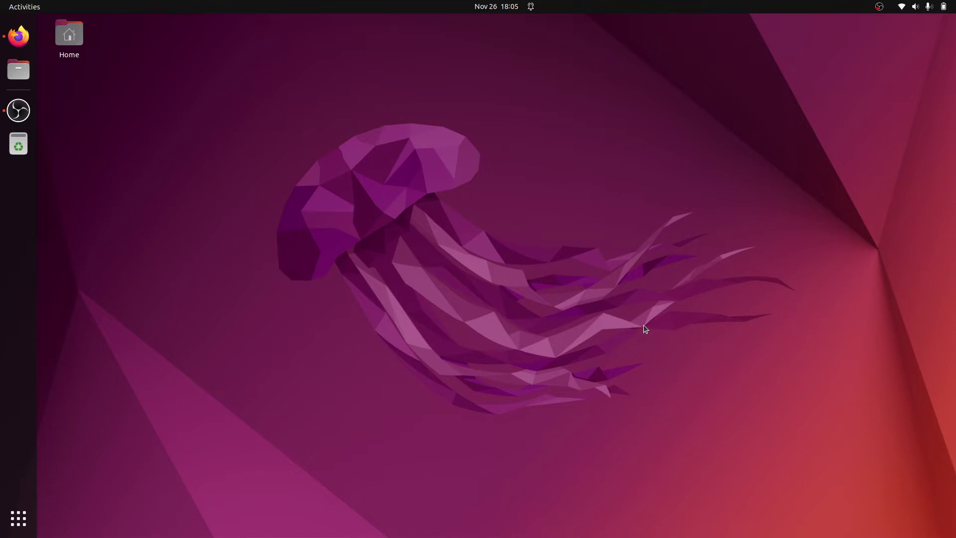
Step: Open Wi-Fi Settings from the Home network entry in the top-right system menu
{"action": "left_click", "coordinate": [927, 5]}
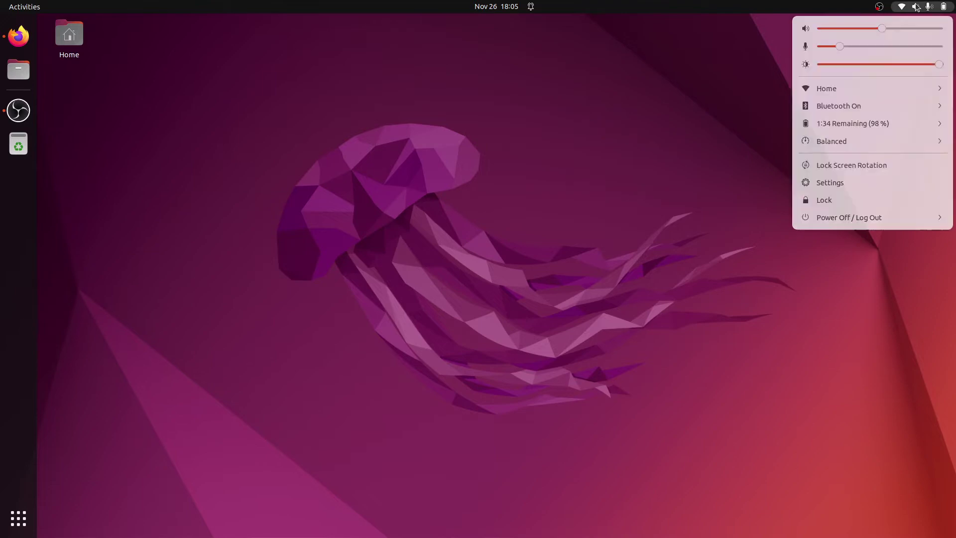
{"action": "left_click", "coordinate": [840, 88]}
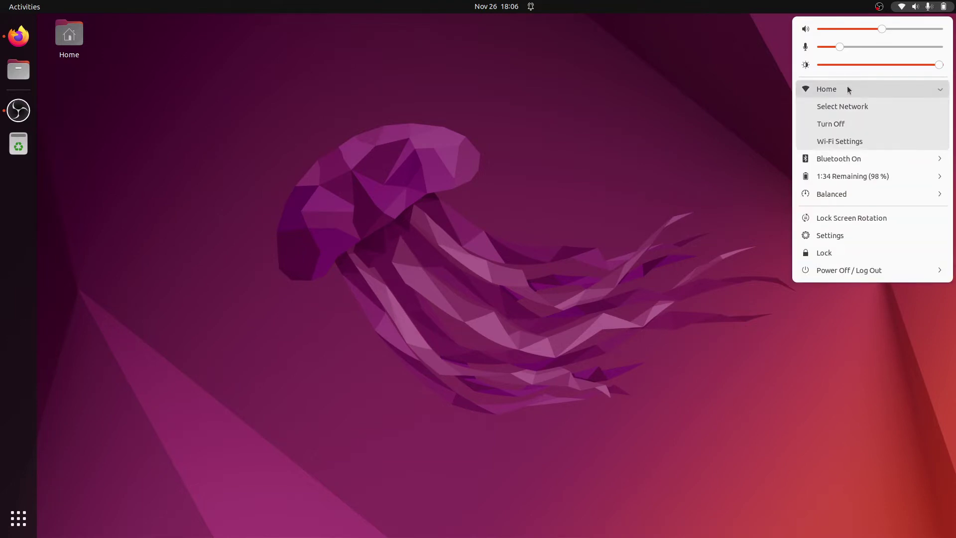
{"action": "left_click", "coordinate": [844, 141]}
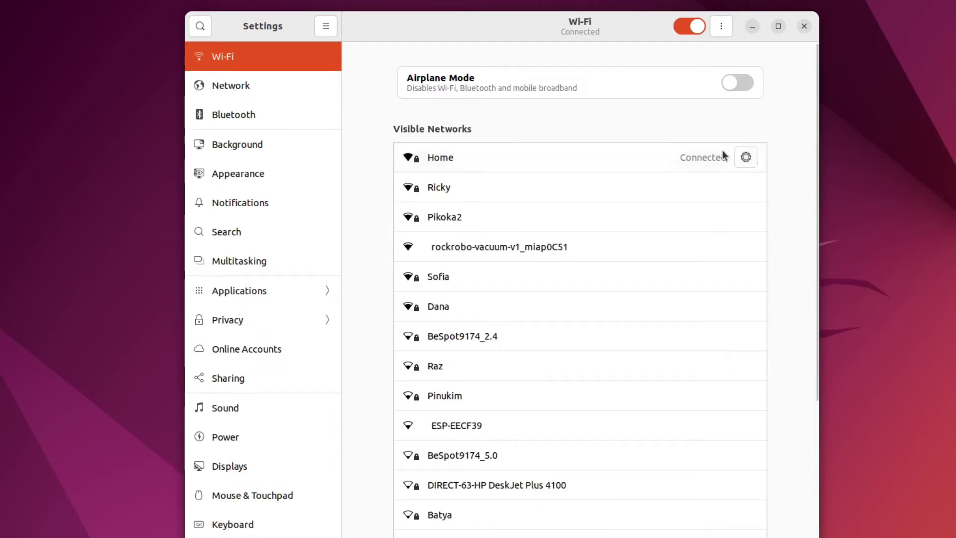
Step: Check Home's current address 192.168.1.17 on the Details page, then view its IPv4 settings
{"action": "left_click", "coordinate": [748, 159]}
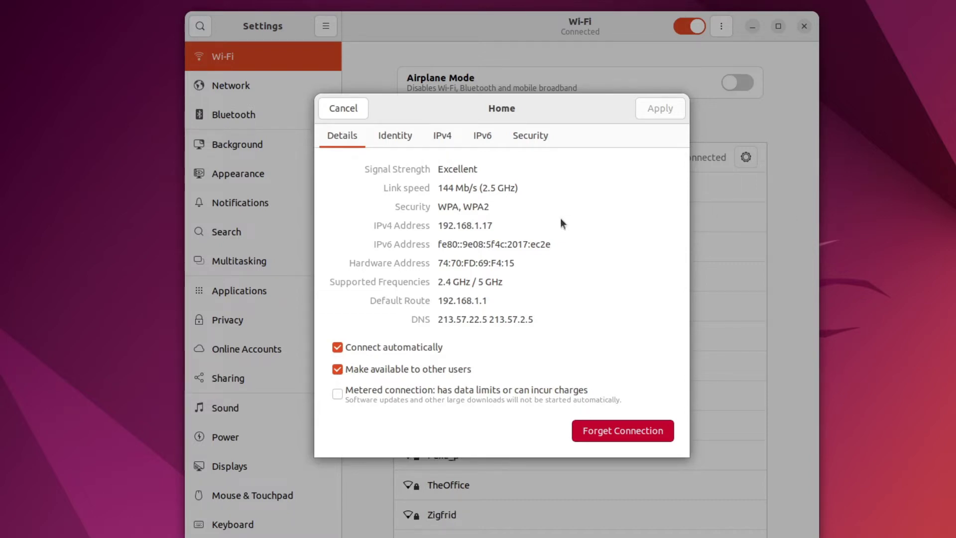
{"action": "left_click_drag", "start_coordinate": [441, 226], "coordinate": [519, 225]}
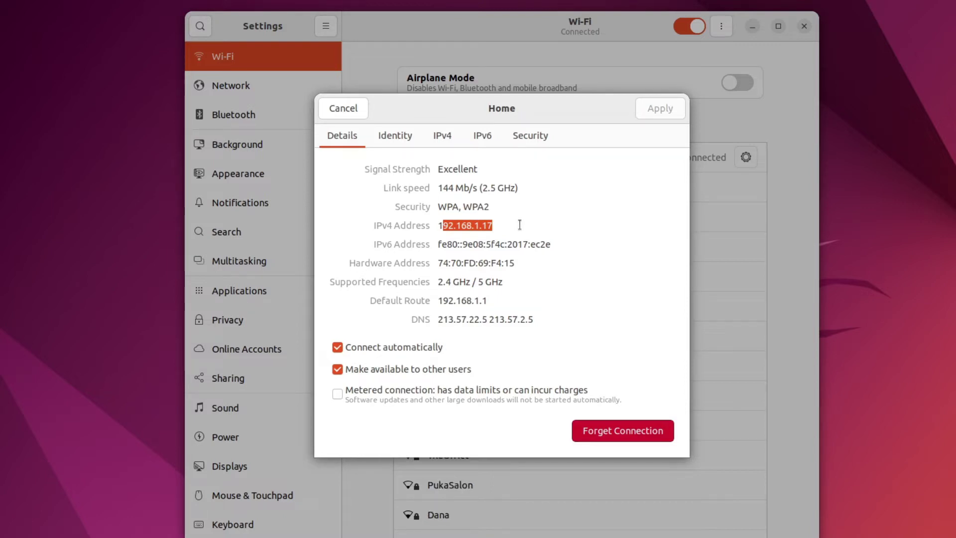
{"action": "left_click", "coordinate": [441, 137]}
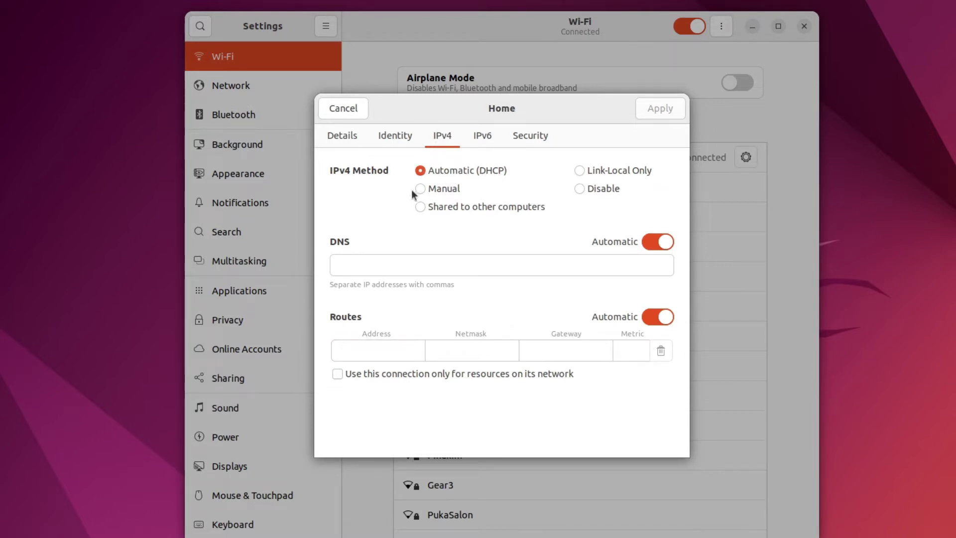
Step: Switch IPv4 to Manual and copy the current address 192.168.1.17 from Details
{"action": "left_click", "coordinate": [437, 190]}
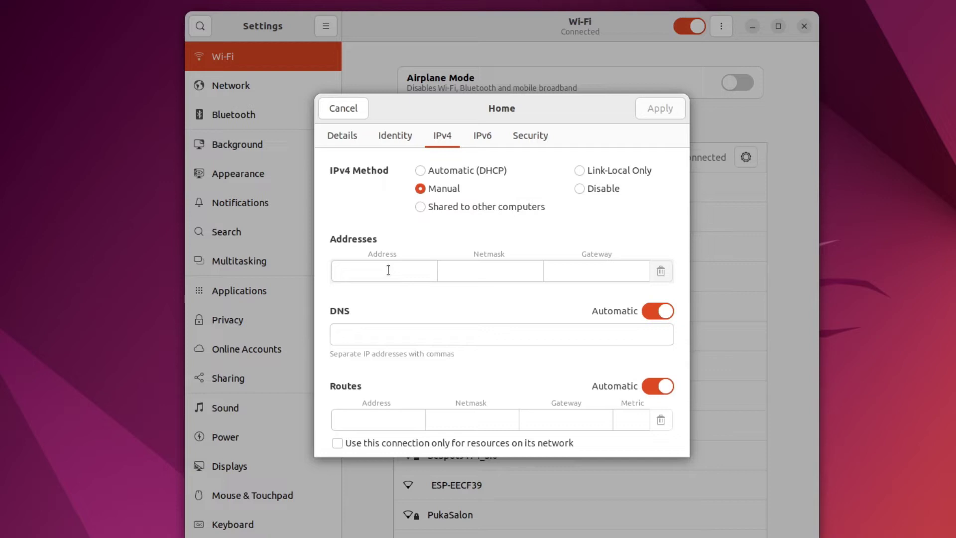
{"action": "left_click", "coordinate": [349, 136]}
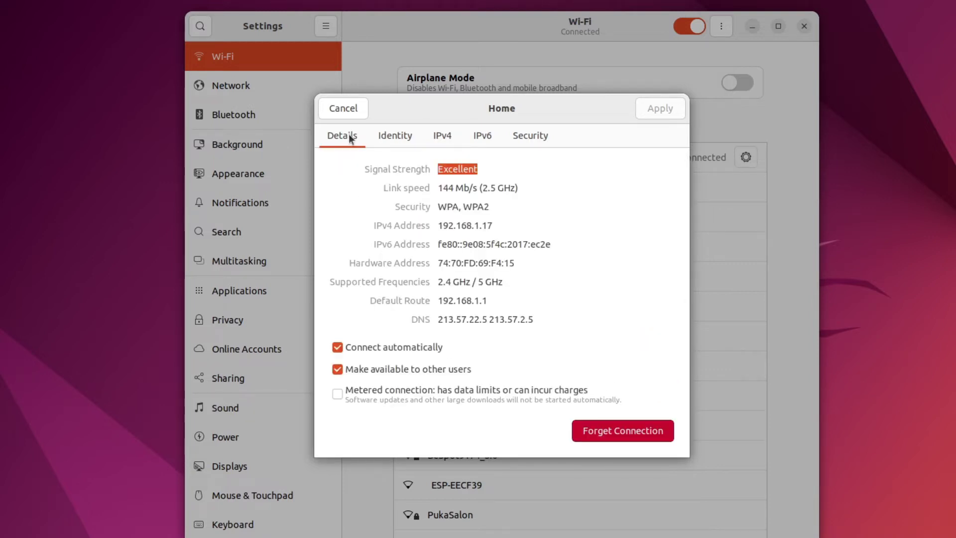
{"action": "double_click", "coordinate": [462, 224]}
{"action": "right_click", "coordinate": [462, 224]}
{"action": "left_click", "coordinate": [476, 253]}
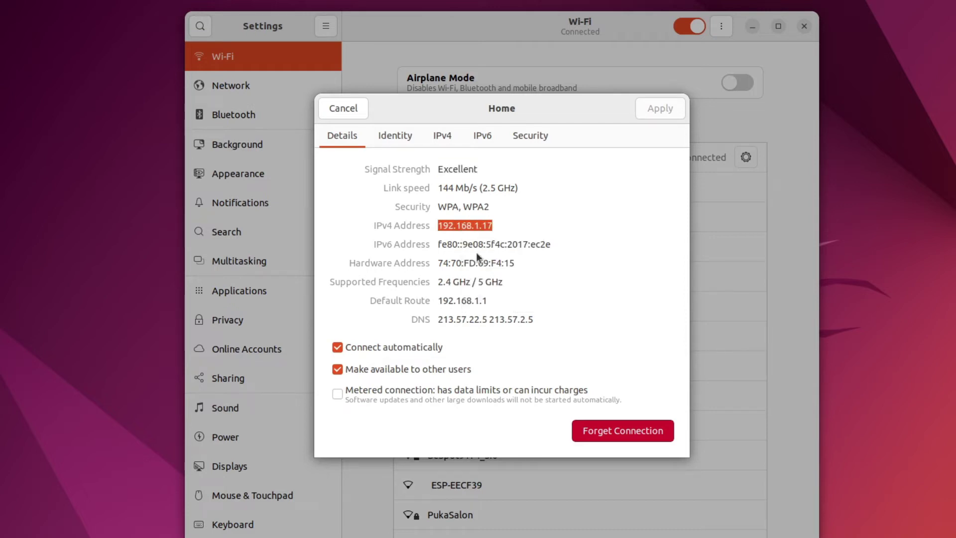
Step: Enter 192.168.1.171 as the static Address by pasting the copied address and appending 1
{"action": "left_click", "coordinate": [443, 134]}
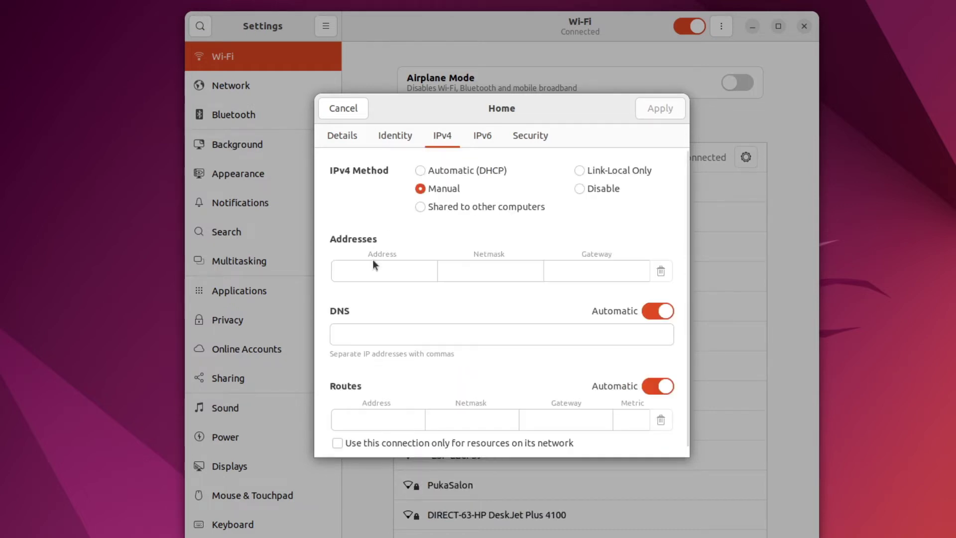
{"action": "left_click", "coordinate": [374, 271]}
{"action": "right_click", "coordinate": [374, 272]}
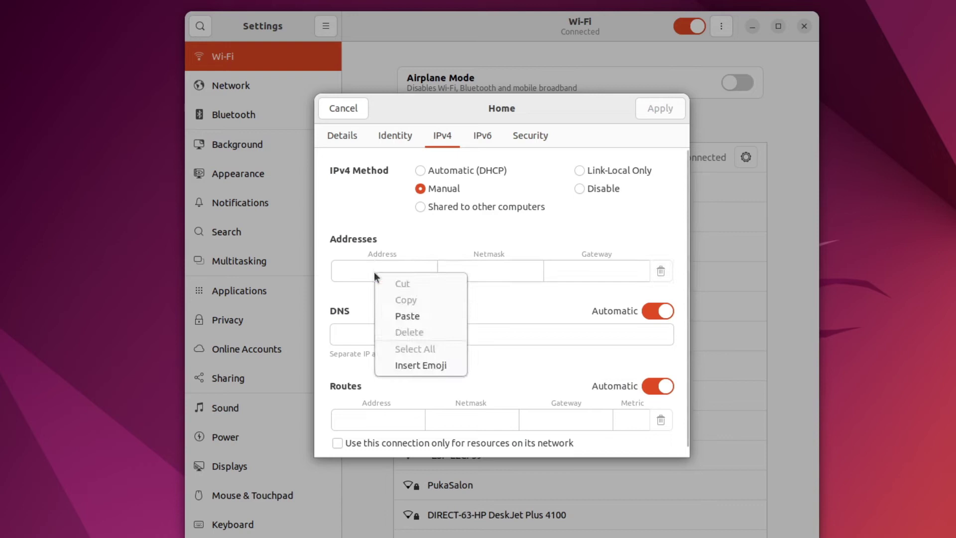
{"action": "left_click", "coordinate": [402, 315]}
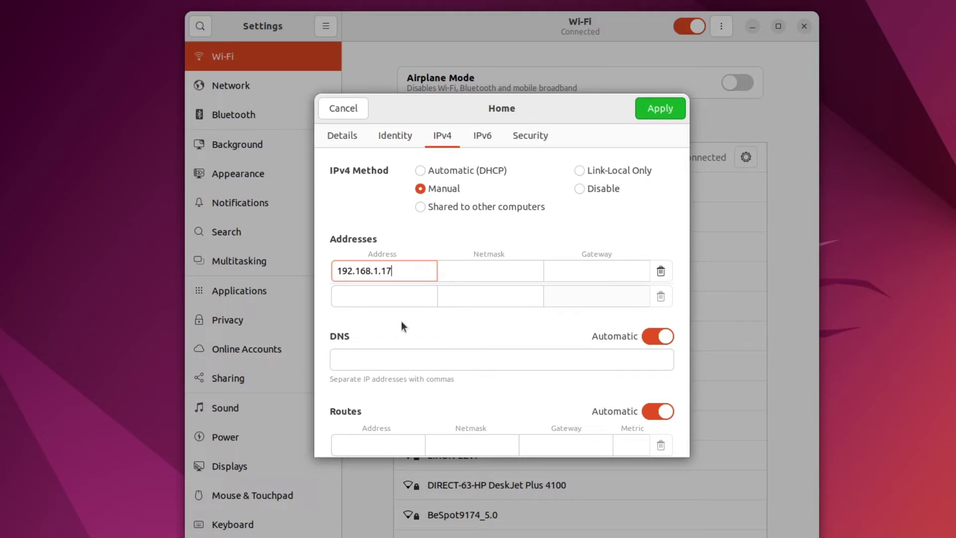
{"action": "type", "text": "1"}
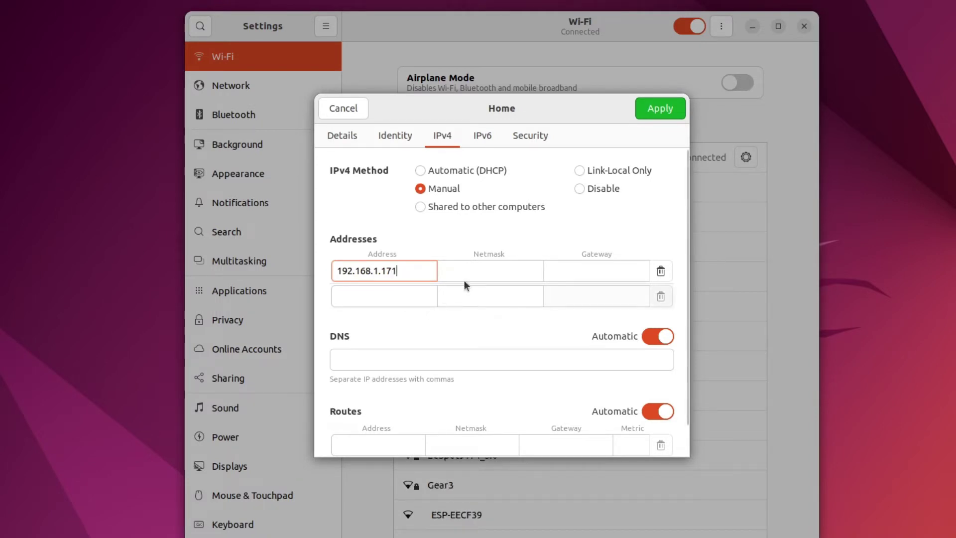
{"action": "left_click", "coordinate": [476, 274]}
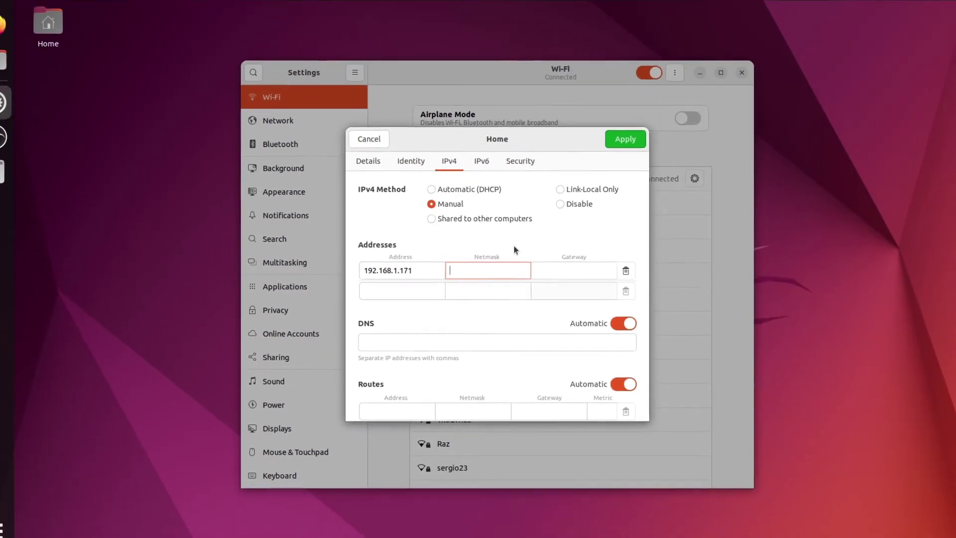
Step: Launch Terminal from the application launcher and enlarge its text
{"action": "key", "text": "shift+Tab"}
{"action": "key", "text": "shift+Tab"}
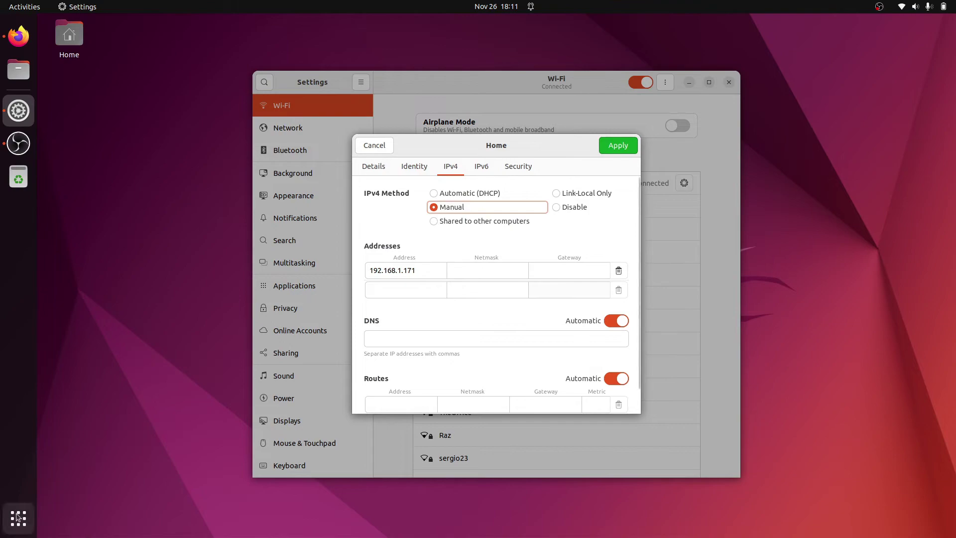
{"action": "left_click", "coordinate": [17, 517]}
{"action": "type", "text": "terminal"}
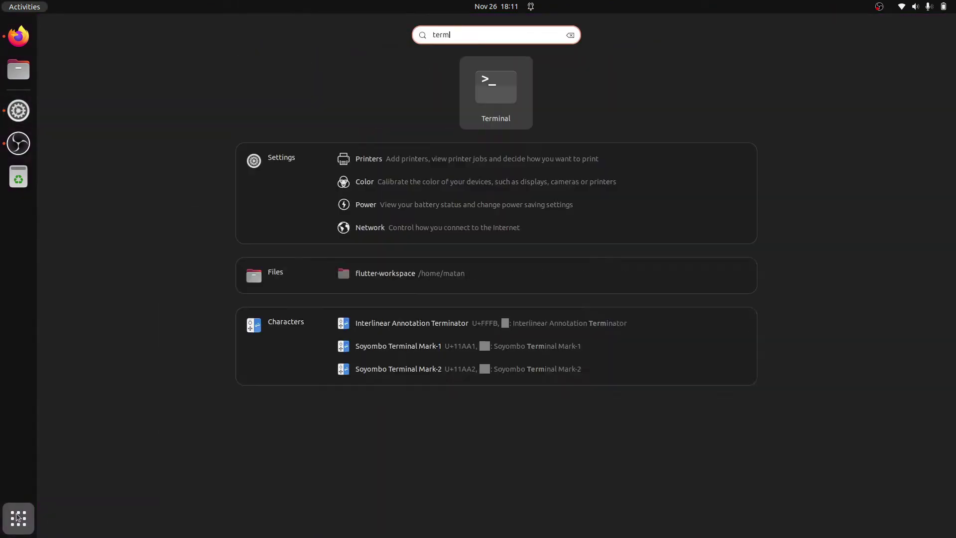
{"action": "key", "text": "Return"}
{"action": "key", "text": "ctrl+plus"}
{"action": "key", "text": "ctrl+plus"}
{"action": "key", "text": "ctrl+plus"}
{"action": "key", "text": "ctrl+plus"}
{"action": "key", "text": "ctrl+plus"}
{"action": "key", "text": "ctrl+plus"}
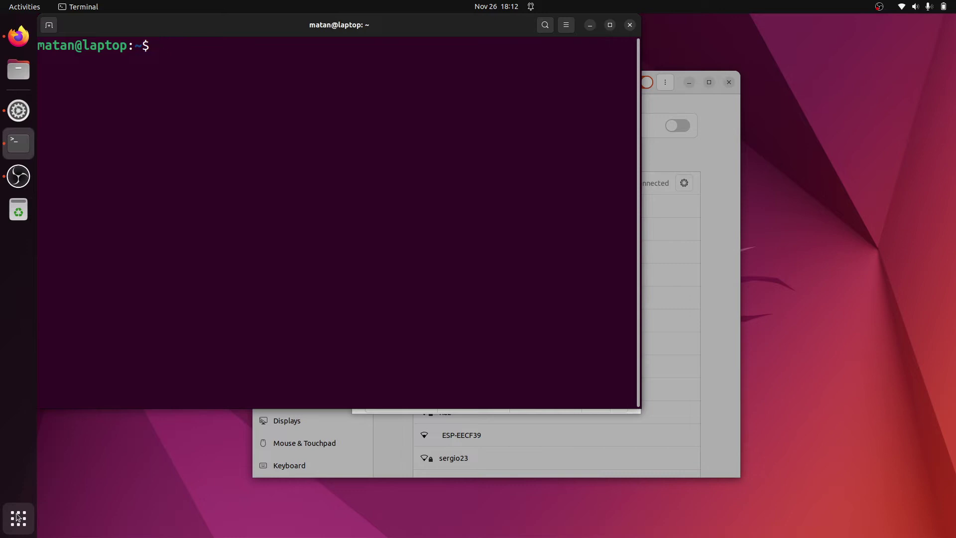
Step: Run ip a and highlight wlp1s0's address 192.168.1.17/24, then return to the IPv4 dialog
{"action": "type", "text": "ip a"}
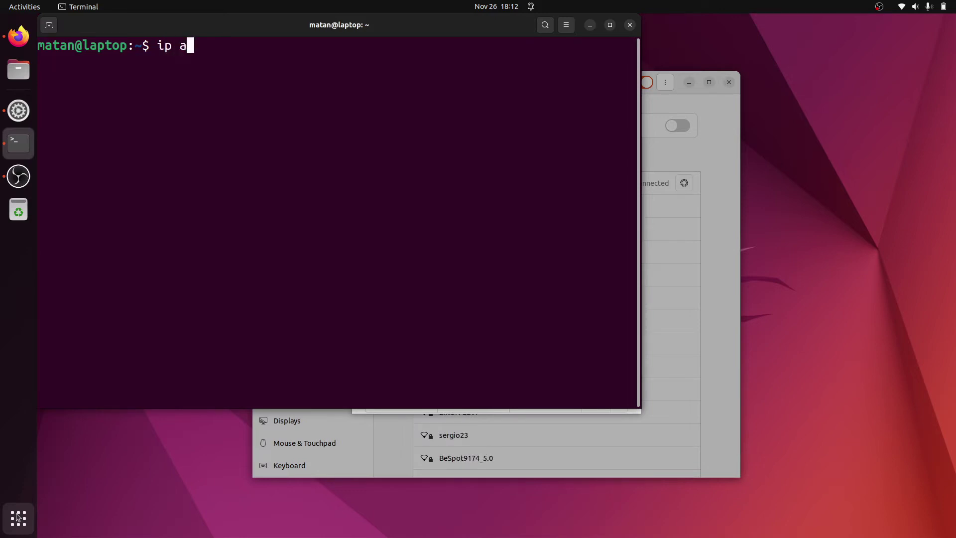
{"action": "key", "text": "Return"}
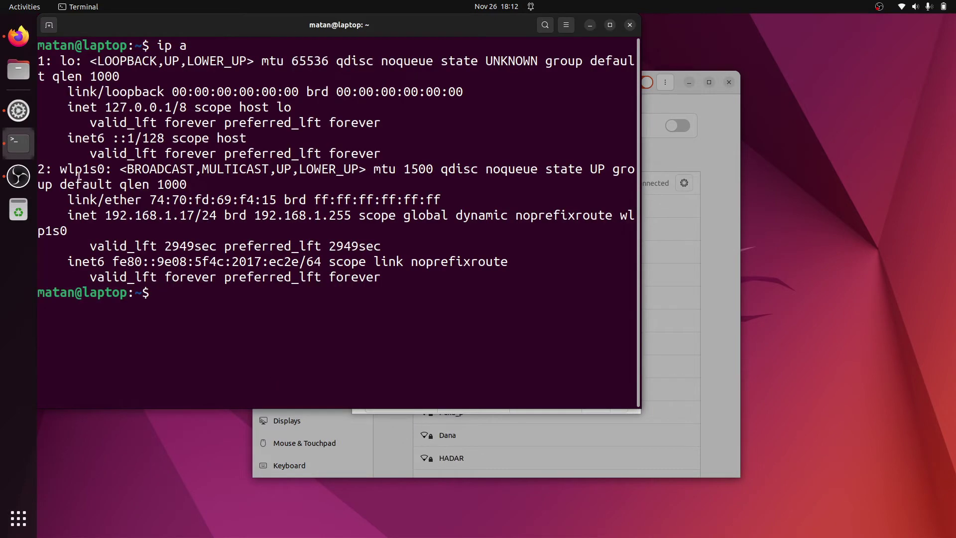
{"action": "double_click", "coordinate": [75, 171]}
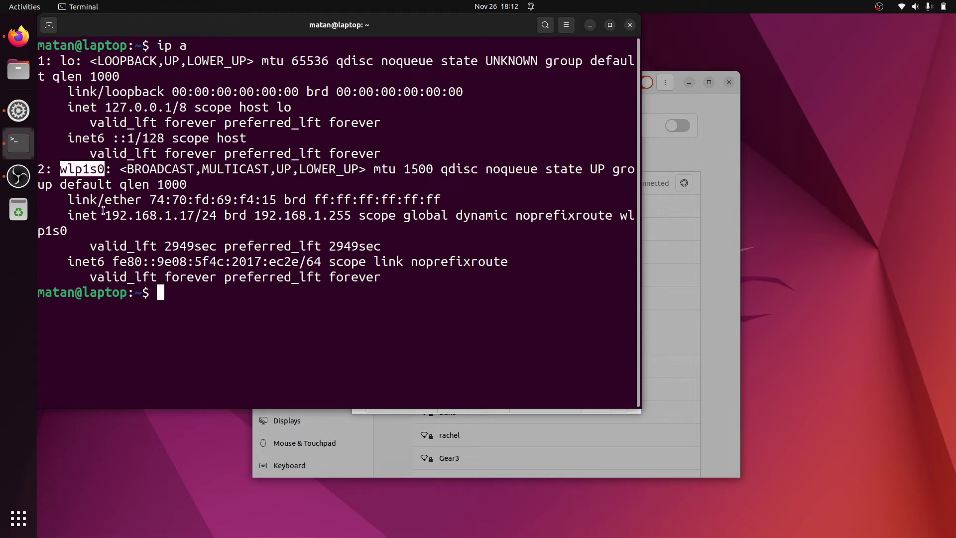
{"action": "left_click_drag", "start_coordinate": [105, 215], "coordinate": [195, 215]}
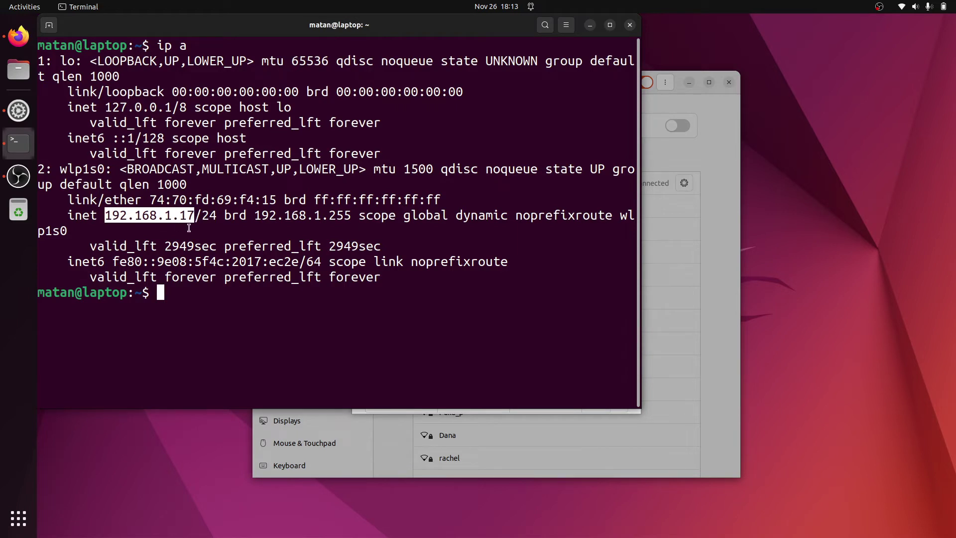
{"action": "left_click", "coordinate": [198, 215]}
{"action": "left_click_drag", "start_coordinate": [198, 216], "coordinate": [195, 216]}
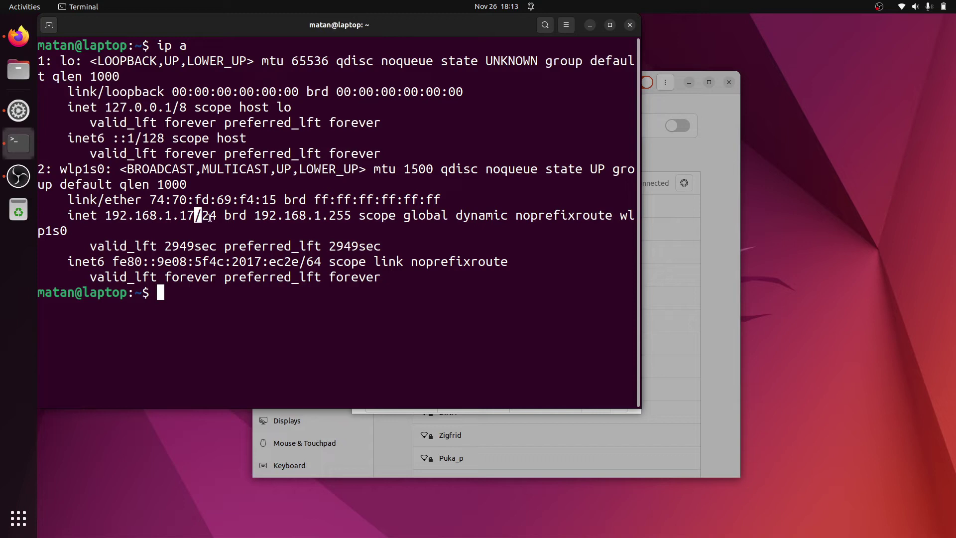
{"action": "double_click", "coordinate": [210, 218]}
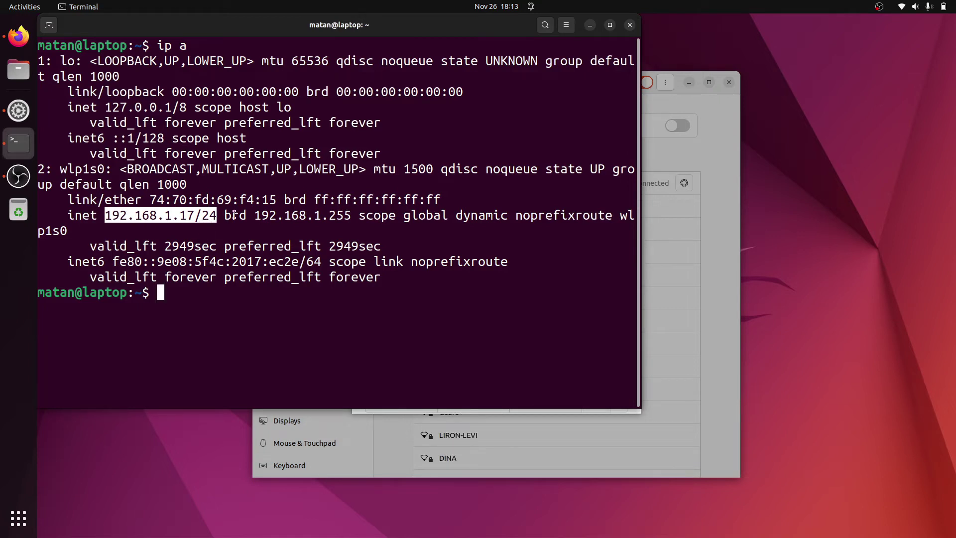
{"action": "left_click", "coordinate": [736, 230]}
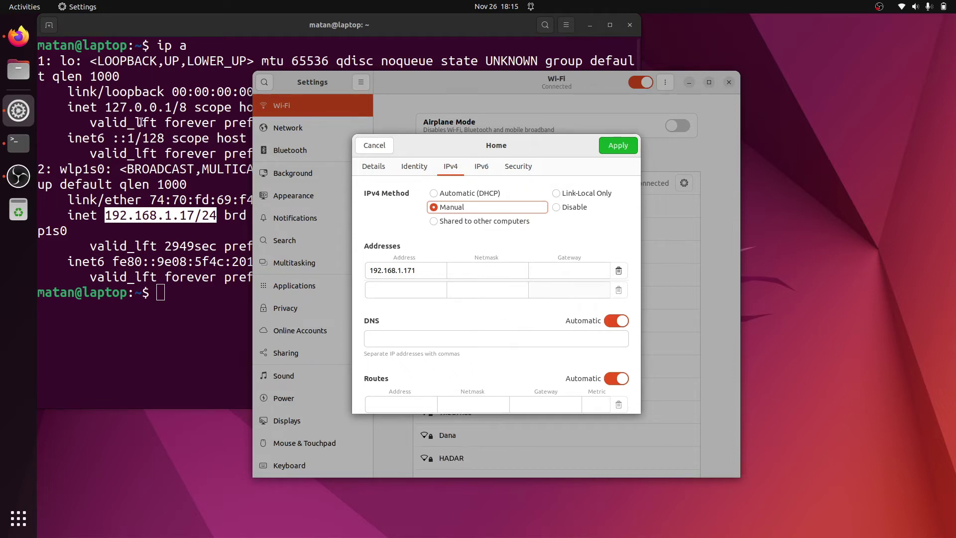
Step: Switch to Firefox showing the Calculator.net home page
{"action": "left_click", "coordinate": [7, 39]}
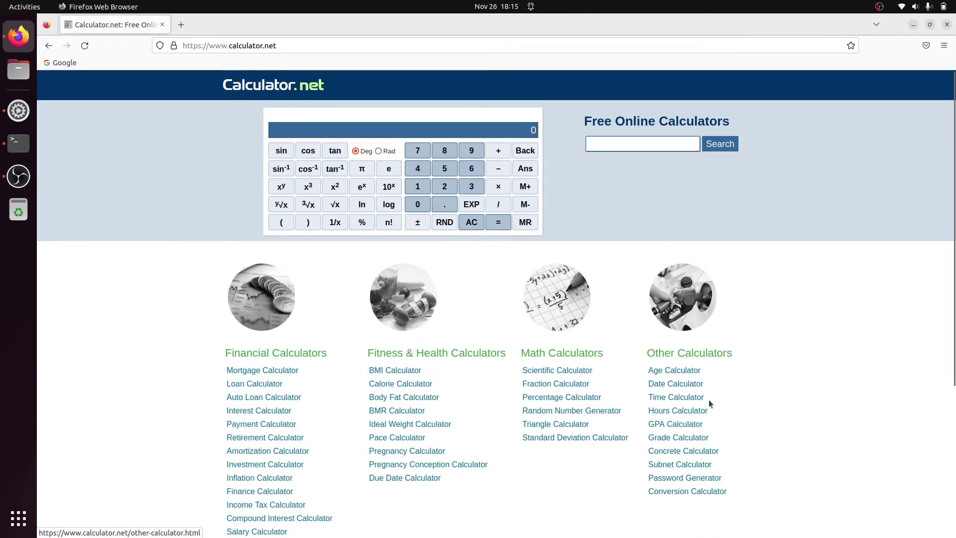
Step: Open Calculator.net's Subnet Calculator and choose subnet 255.255.255.0 /24
{"action": "left_click", "coordinate": [693, 465]}
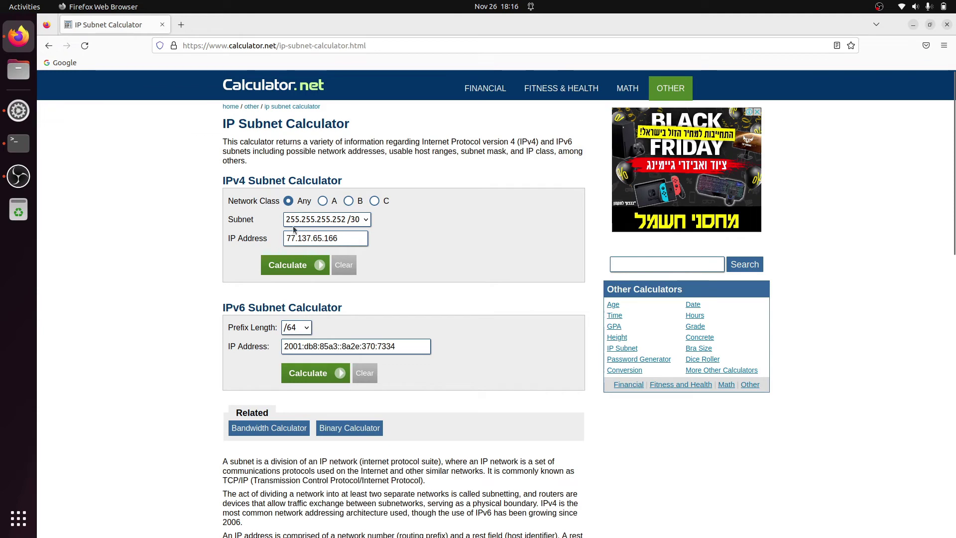
{"action": "left_click", "coordinate": [332, 222]}
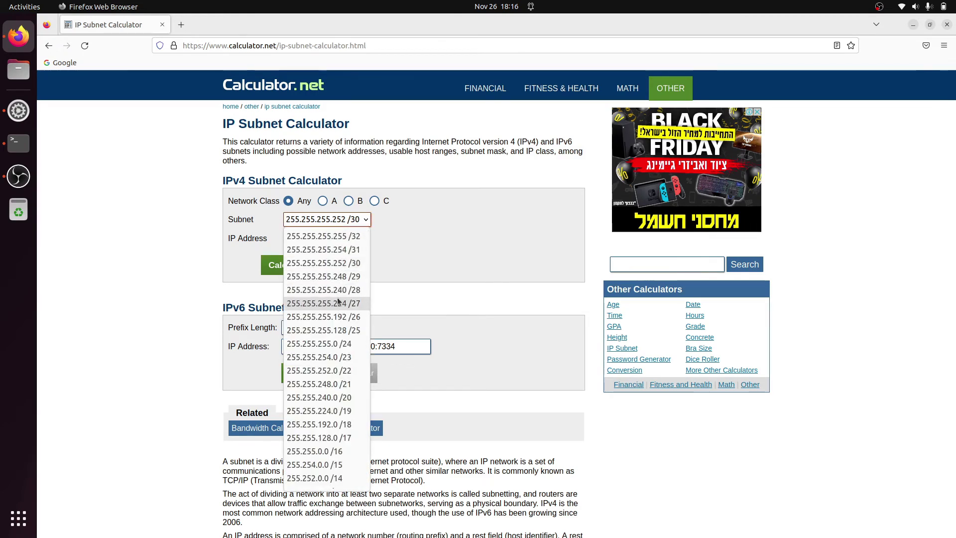
{"action": "scroll", "coordinate": [318, 478], "scroll_direction": "down", "scroll_amount": 1}
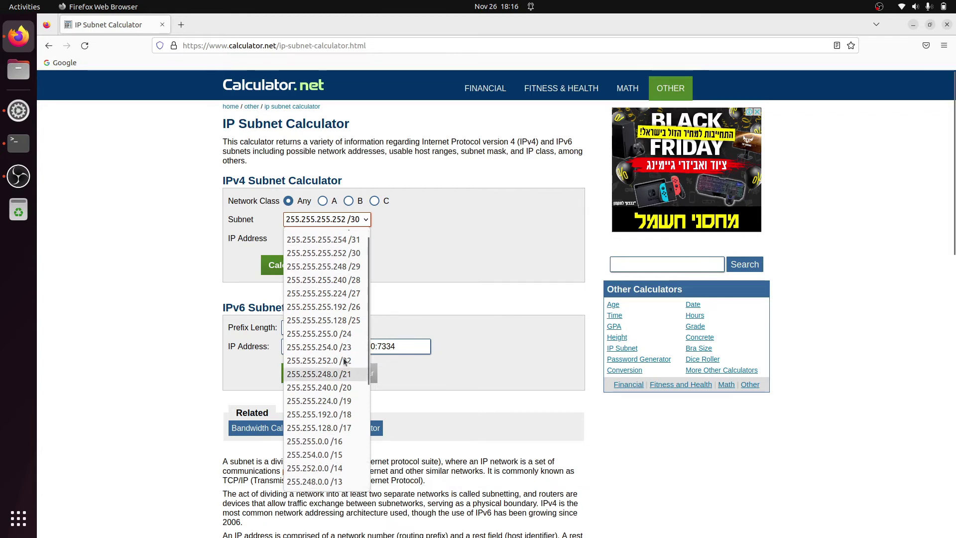
{"action": "scroll", "coordinate": [324, 359], "scroll_direction": "up", "scroll_amount": 1}
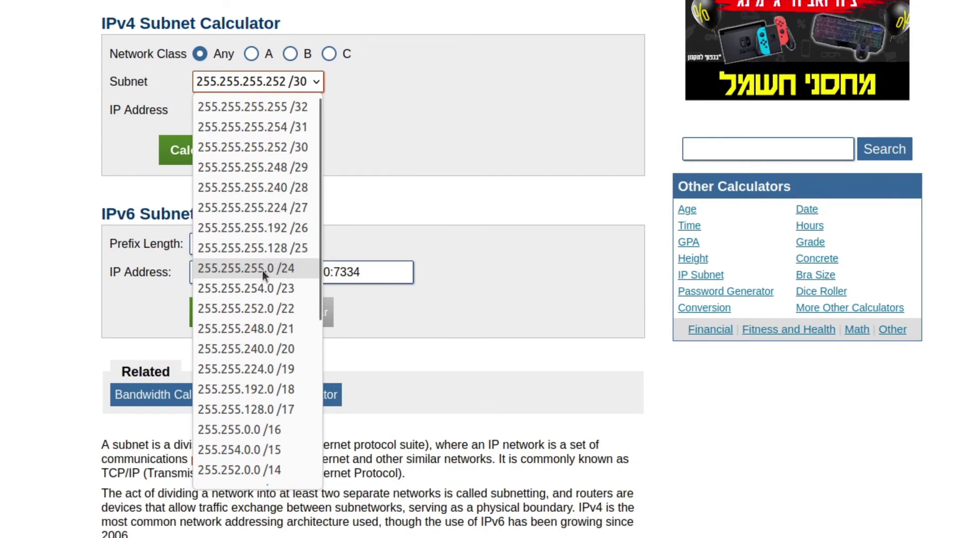
{"action": "left_click", "coordinate": [295, 268]}
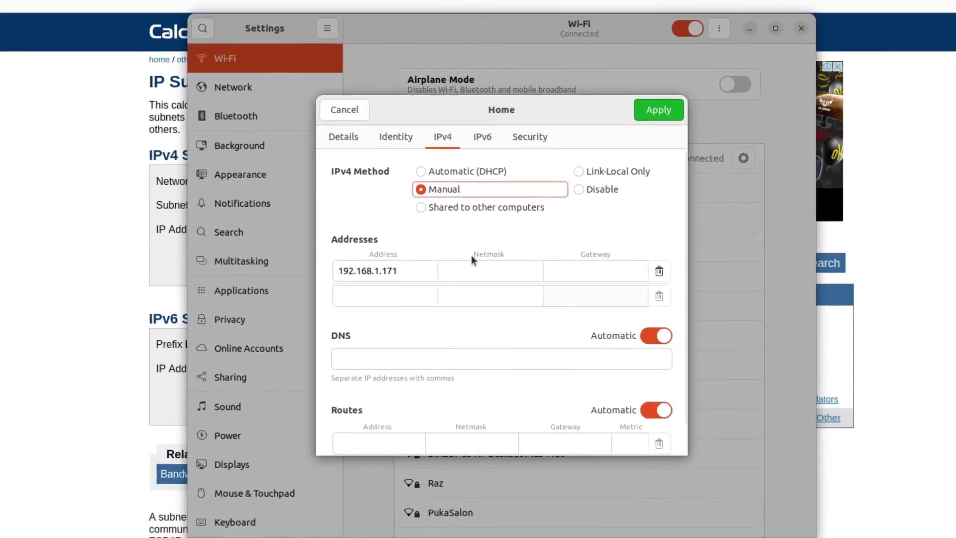
Step: Enter 255.255.255.0 as the netmask
{"action": "left_click", "coordinate": [468, 275]}
{"action": "type", "text": "2"}
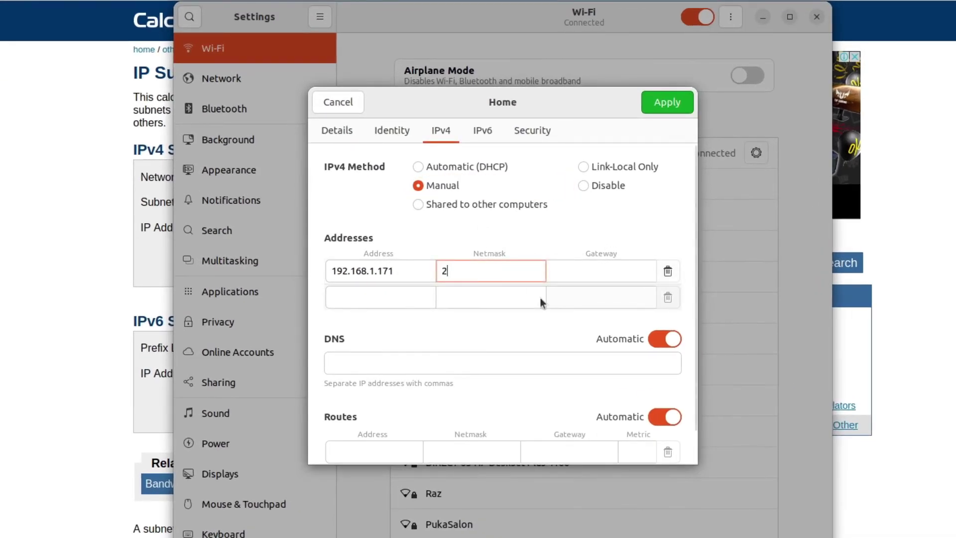
{"action": "type", "text": "55.255.255.0"}
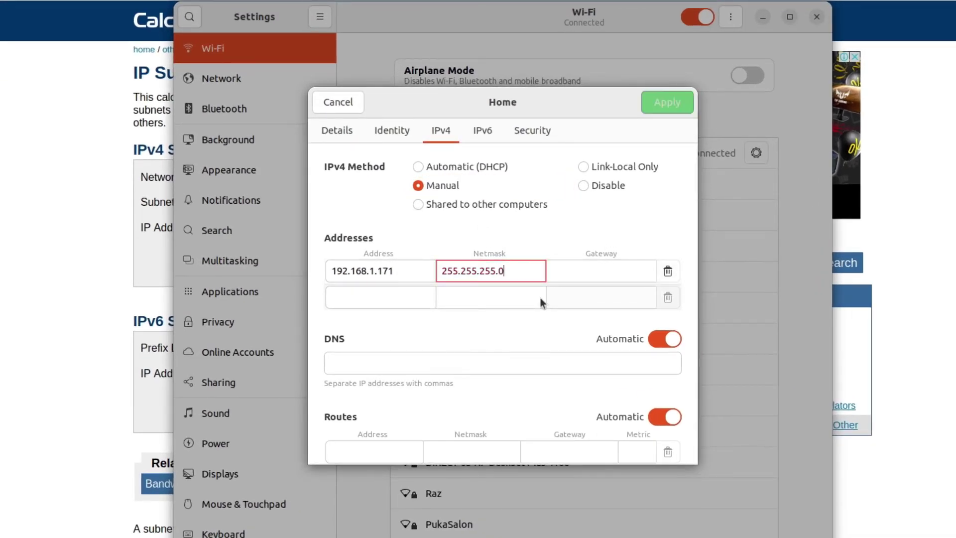
{"action": "left_click", "coordinate": [594, 271]}
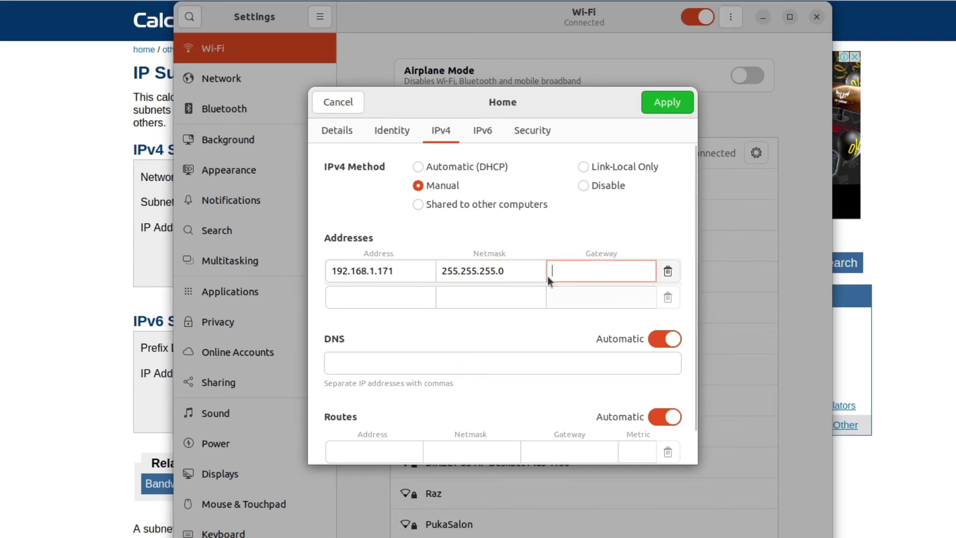
Step: Copy the default route 192.168.1.1 from Details and bring up paste in the Gateway field
{"action": "left_click", "coordinate": [340, 133]}
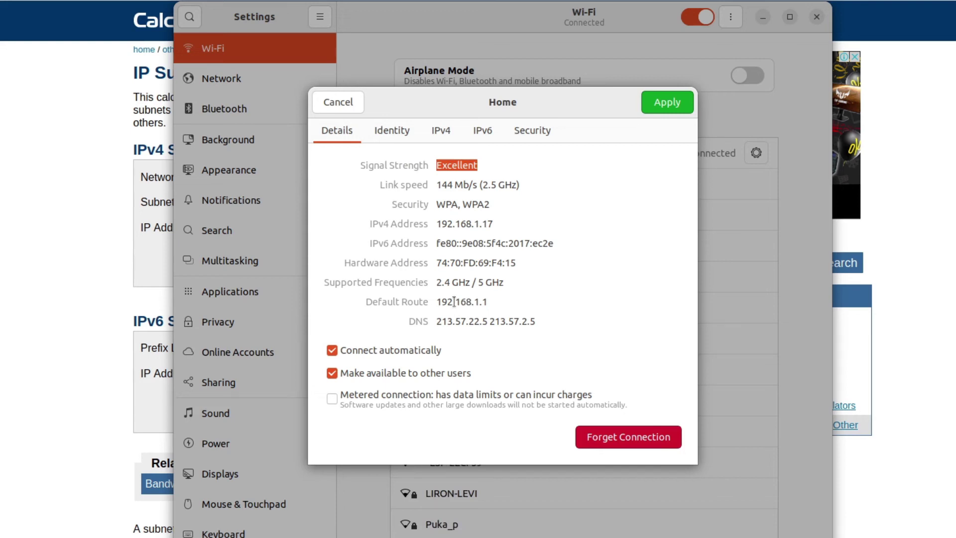
{"action": "double_click", "coordinate": [453, 302]}
{"action": "right_click", "coordinate": [454, 302]}
{"action": "left_click", "coordinate": [469, 322]}
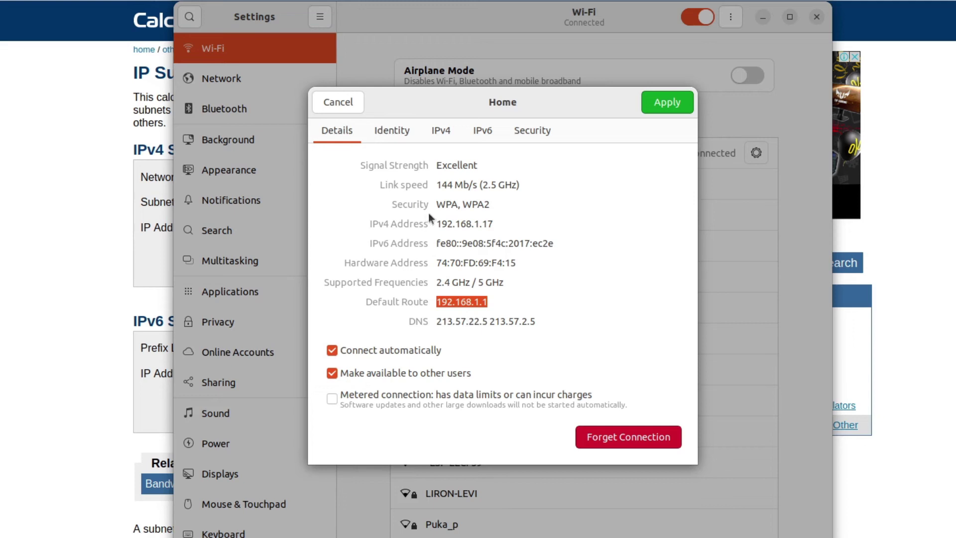
{"action": "left_click", "coordinate": [443, 132]}
{"action": "left_click", "coordinate": [599, 269]}
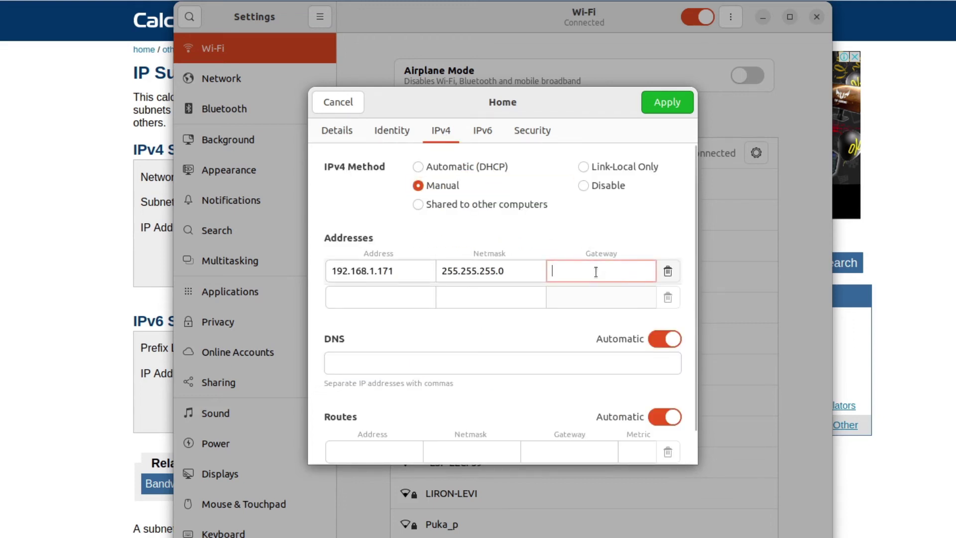
{"action": "right_click", "coordinate": [596, 276]}
Step: Paste 192.168.1.1 as gateway, turn off automatic DNS, and copy the current DNS servers
{"action": "left_click", "coordinate": [602, 312]}
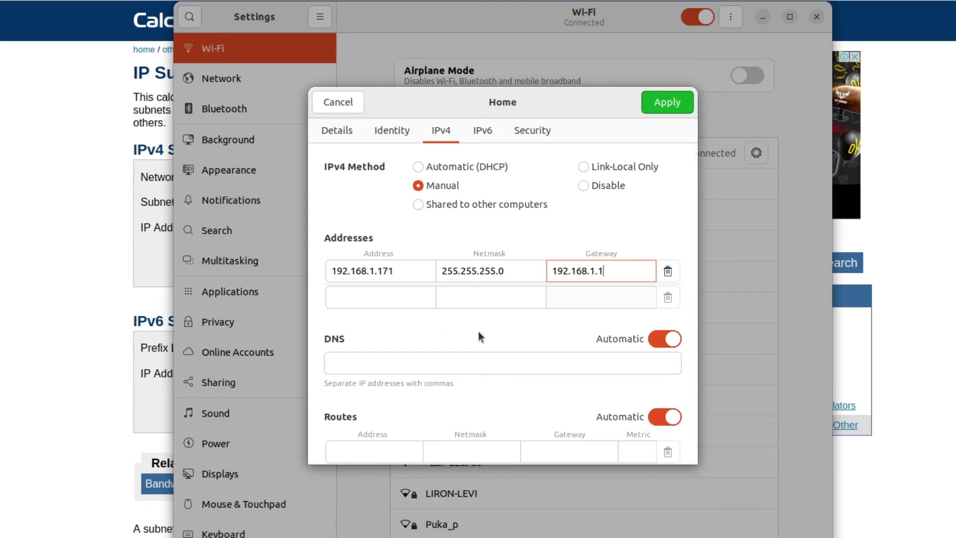
{"action": "left_click", "coordinate": [666, 340]}
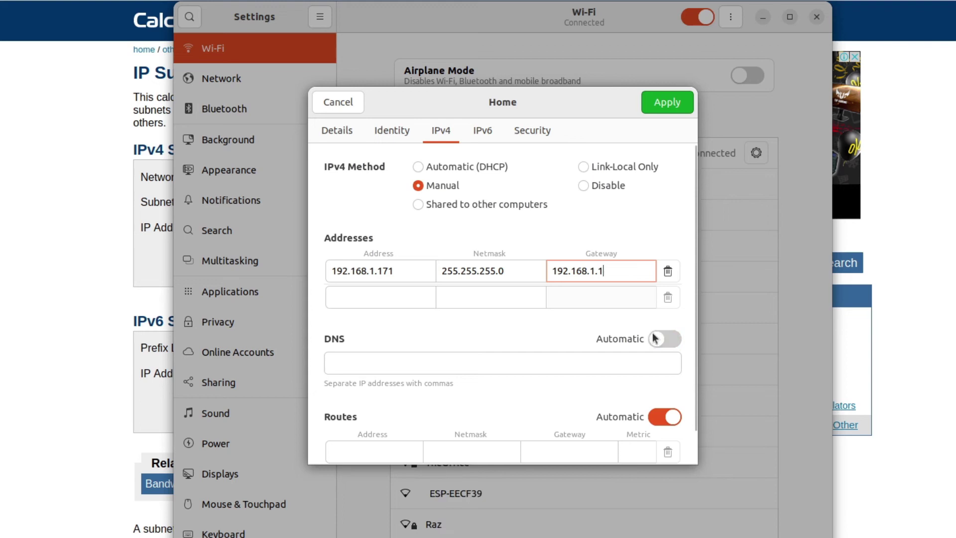
{"action": "left_click", "coordinate": [328, 133]}
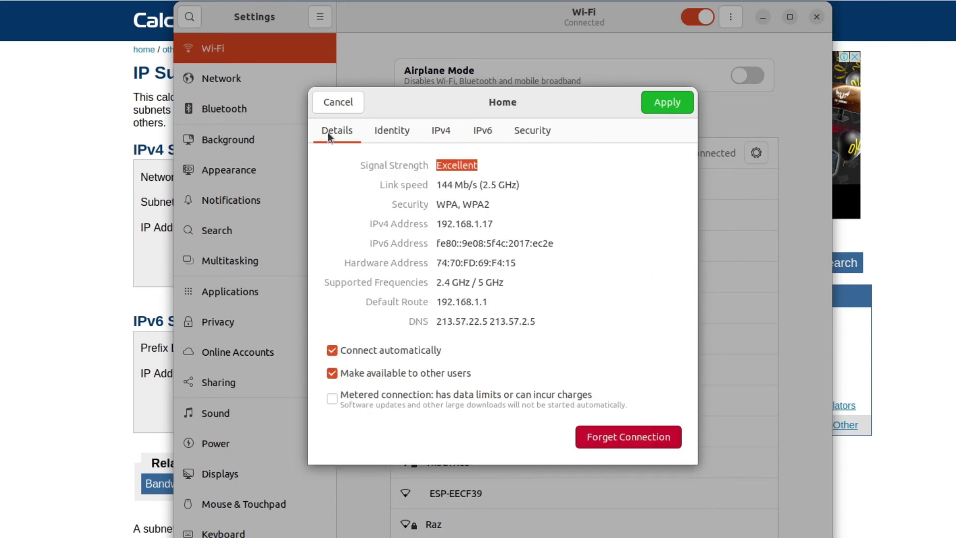
{"action": "triple_click", "coordinate": [476, 321]}
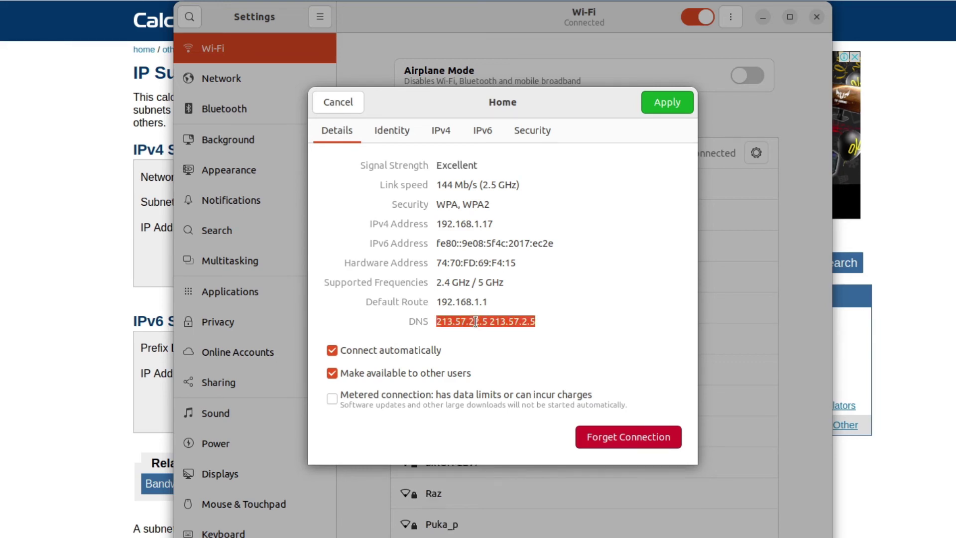
{"action": "right_click", "coordinate": [476, 322]}
{"action": "left_click", "coordinate": [498, 352]}
{"action": "left_click", "coordinate": [441, 129]}
Step: Paste the DNS servers as 213.57.22.5,213.57.2.5, replacing the space with a comma
{"action": "left_click", "coordinate": [382, 360]}
{"action": "right_click", "coordinate": [381, 359]}
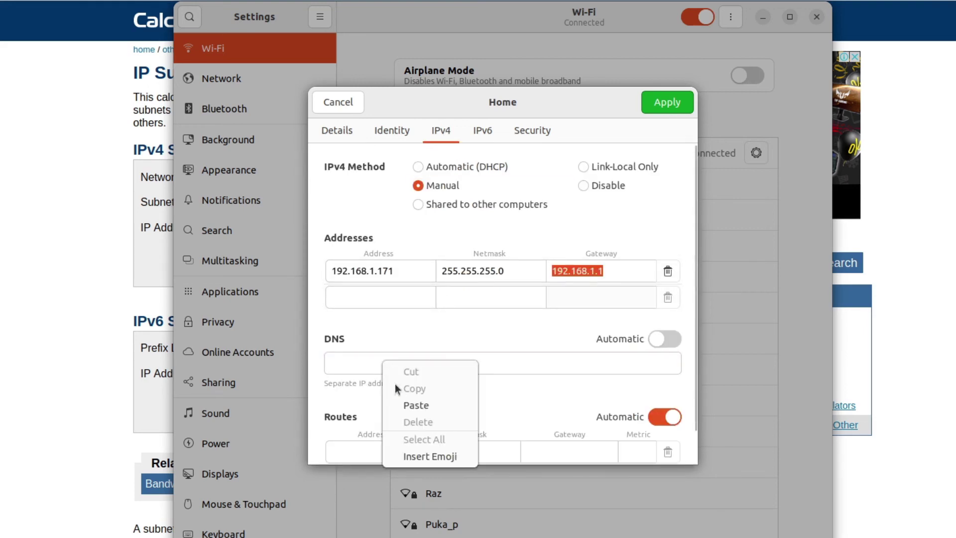
{"action": "left_click", "coordinate": [407, 404]}
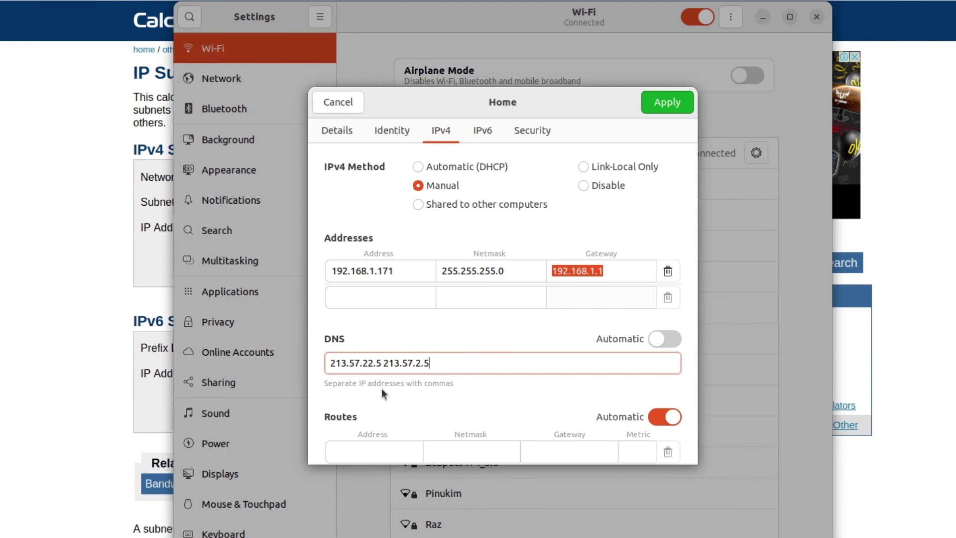
{"action": "left_click", "coordinate": [383, 363]}
{"action": "key", "text": "Delete"}
{"action": "type", "text": ","}
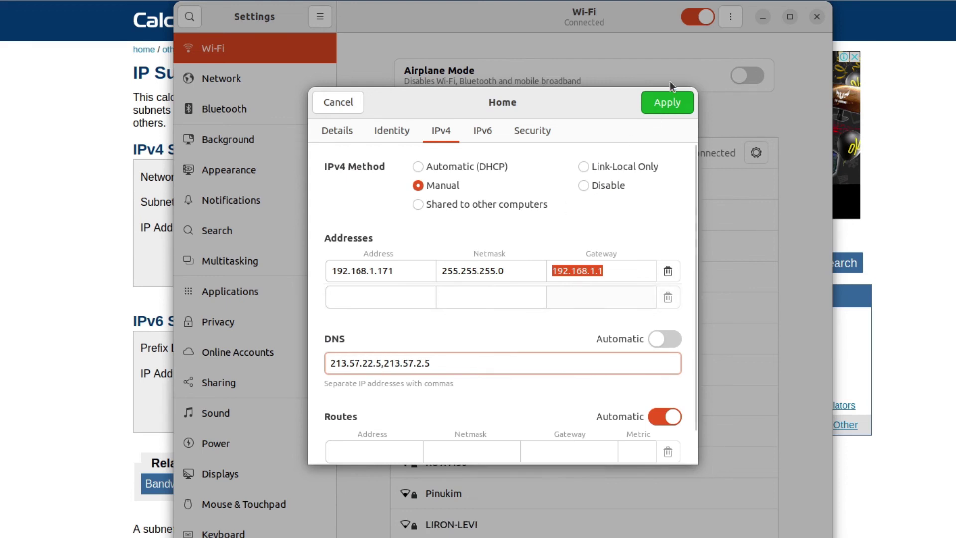
Step: Apply the static IPv4 settings and toggle Wi-Fi off and on to reconnect to Home
{"action": "left_click", "coordinate": [664, 102]}
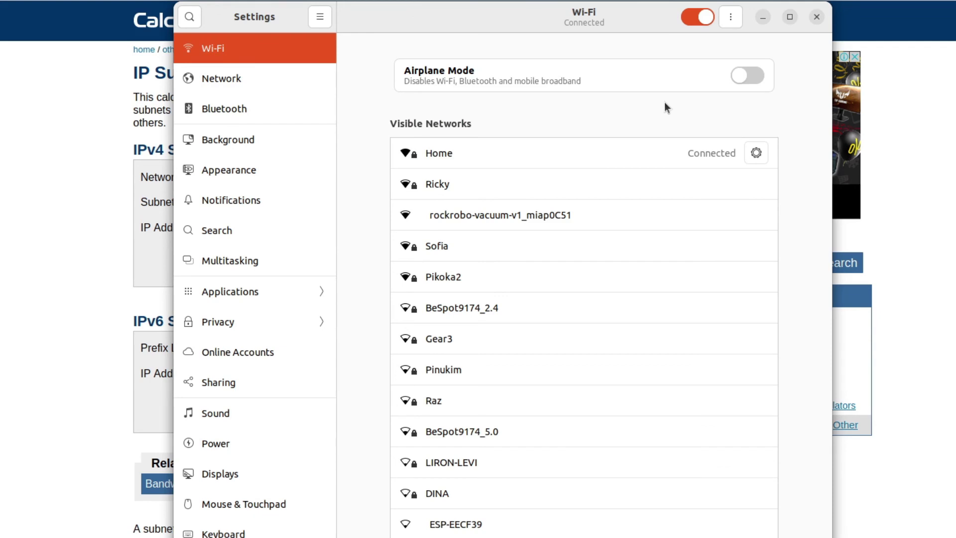
{"action": "left_click", "coordinate": [699, 19]}
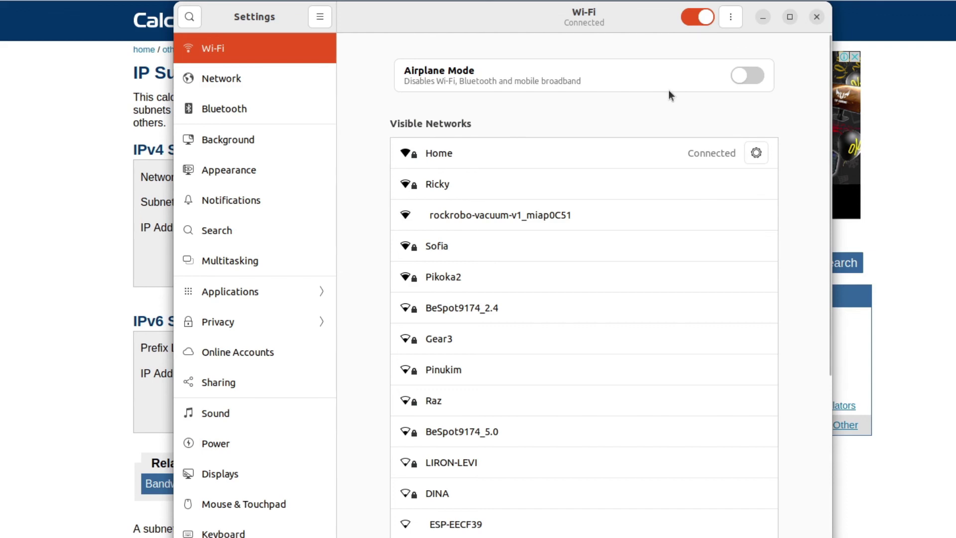
{"action": "left_click", "coordinate": [708, 20]}
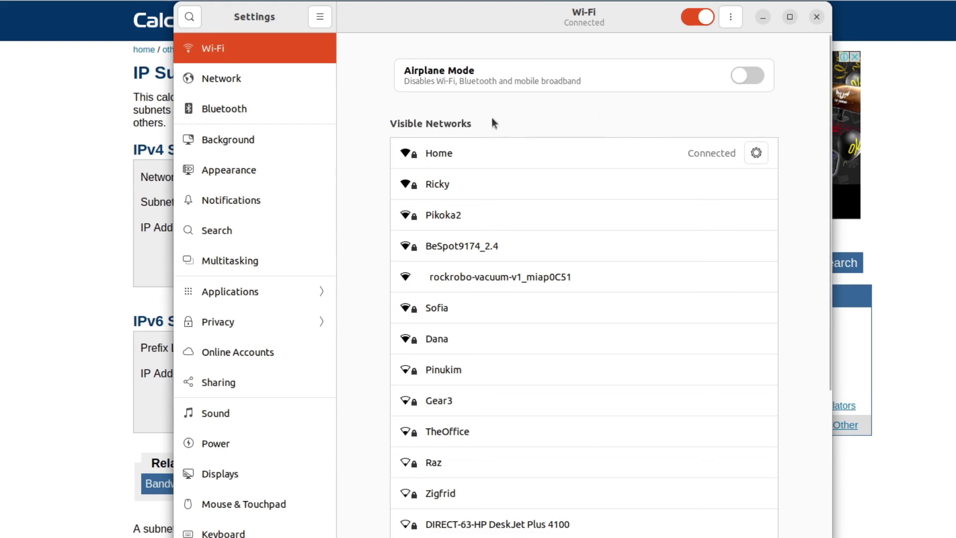
Step: Run ip a in a new terminal and highlight wlp1s0's new address 192.168.1.171/24
{"action": "key", "text": "ctrl+alt+t"}
{"action": "type", "text": "ip a"}
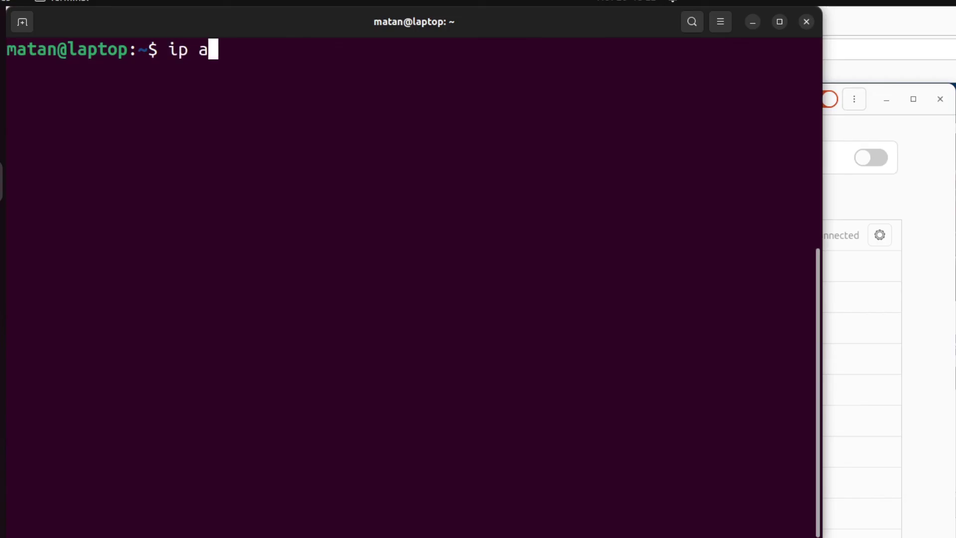
{"action": "key", "text": "Return"}
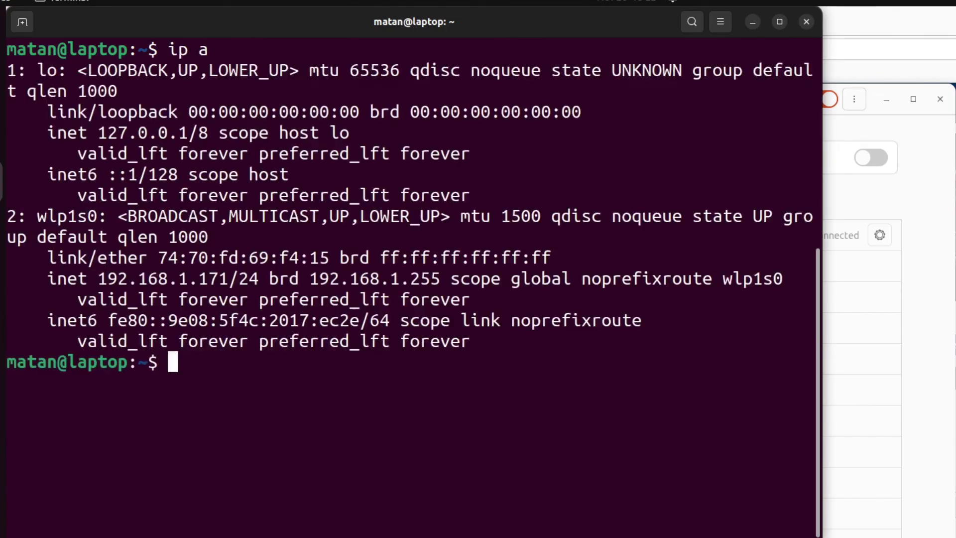
{"action": "double_click", "coordinate": [182, 277]}
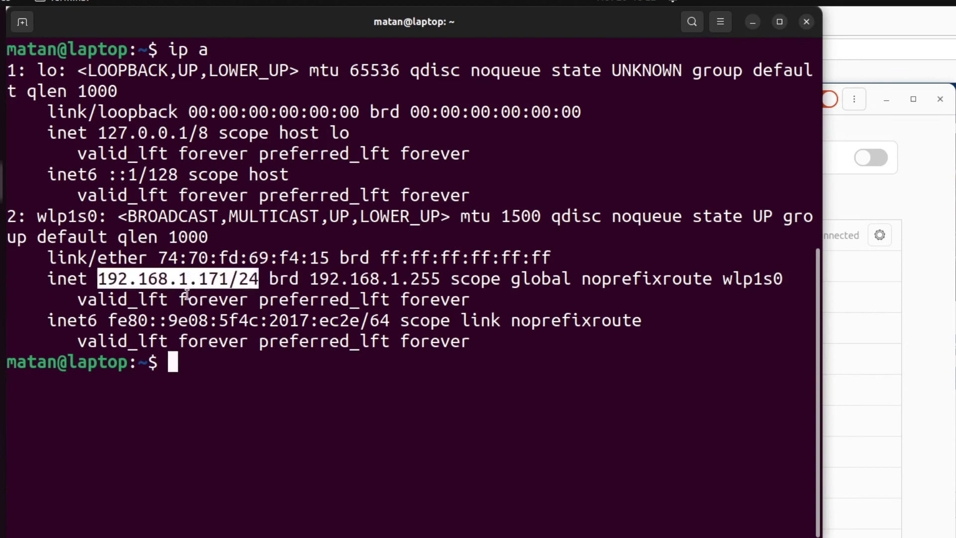